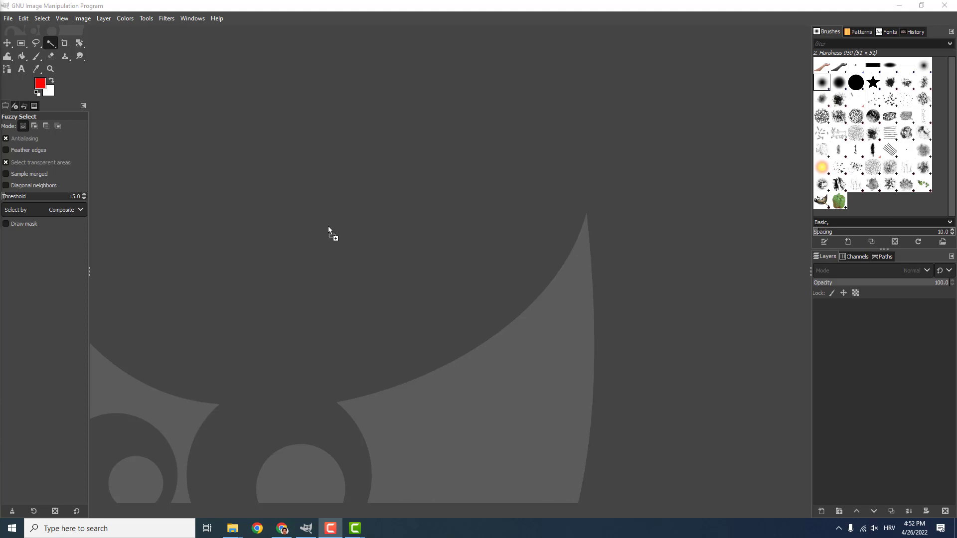
Drag hand-3035665_1920.jpg onto the empty GIMP window to open the photo.
drag(328, 226, 371, 239)
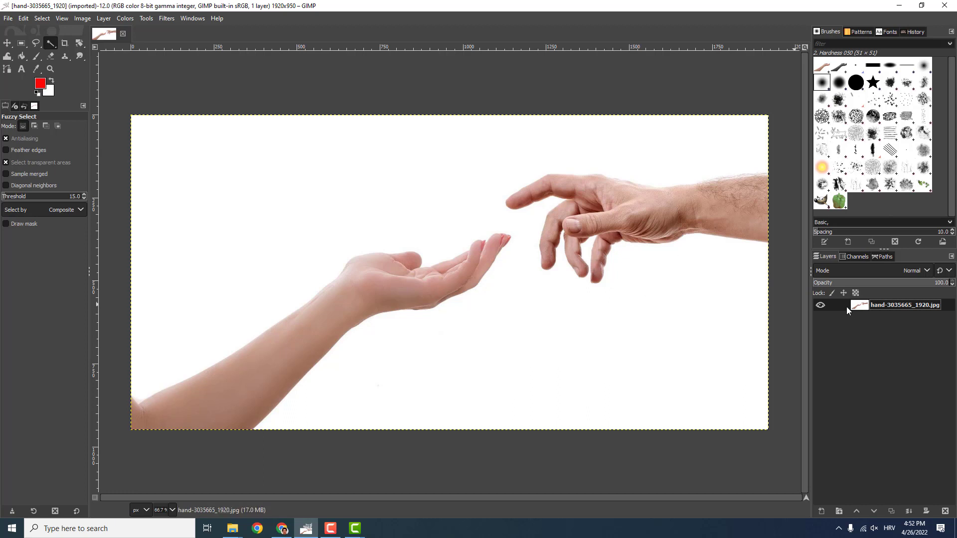
Add an alpha channel to the hand photo's layer.
right_click(867, 310)
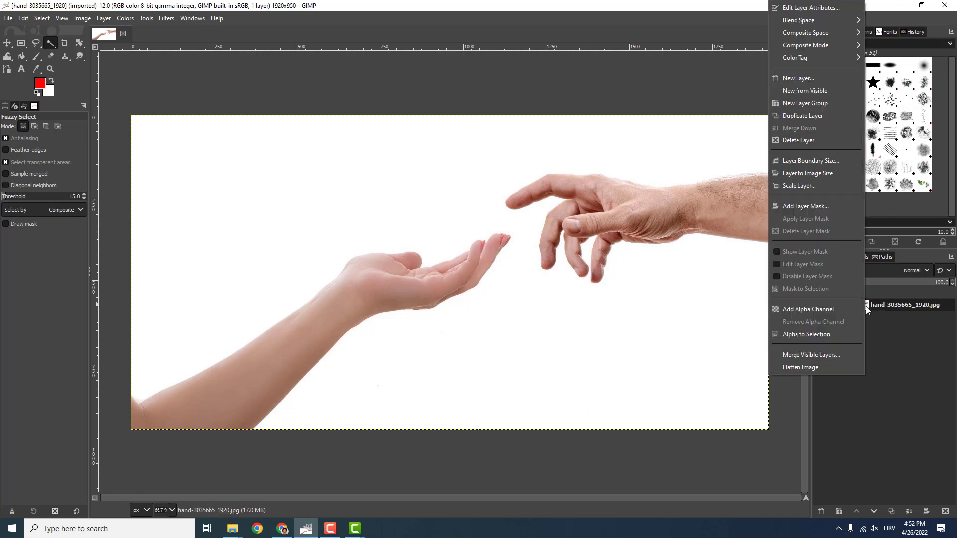
click(820, 310)
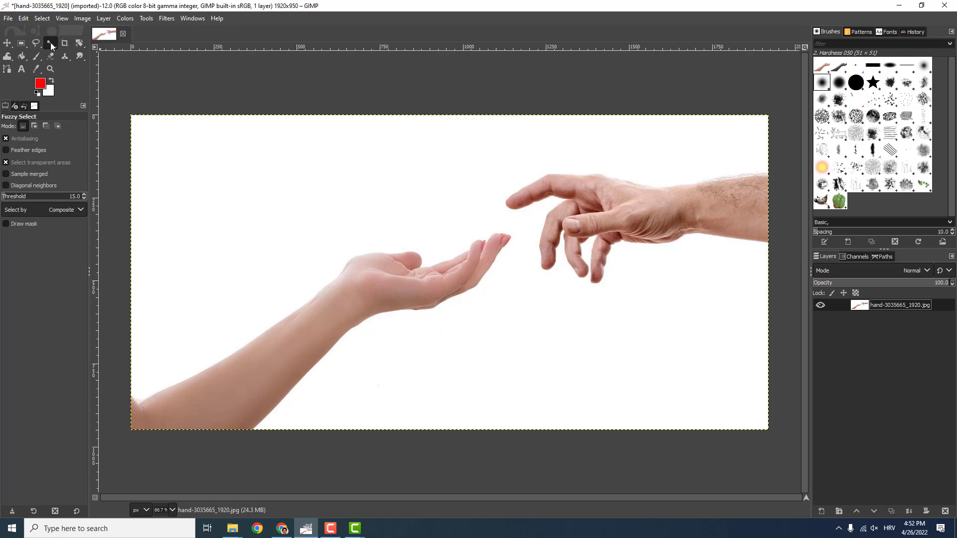
Fuzzy-select the white background, delete it, and clear the selection.
click(247, 221)
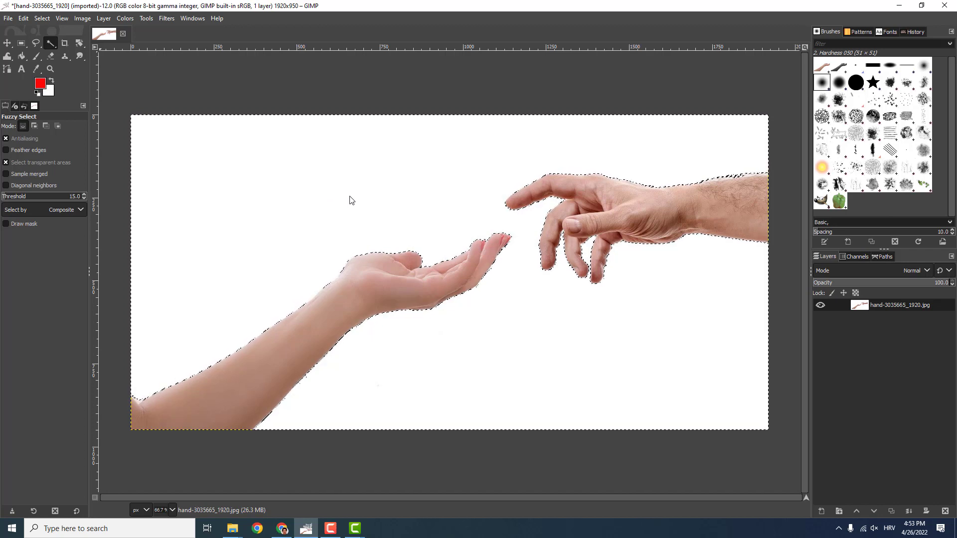
key(Delete)
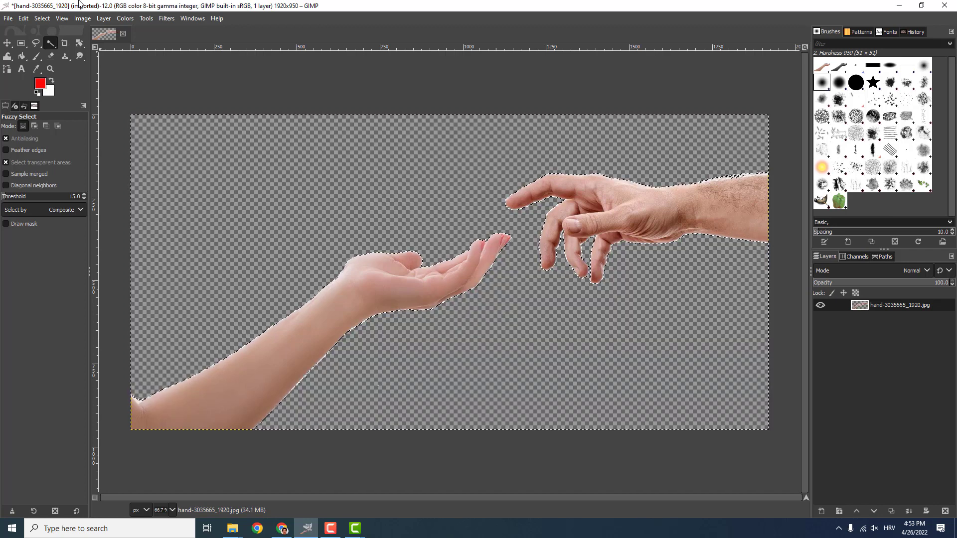
click(47, 21)
click(55, 41)
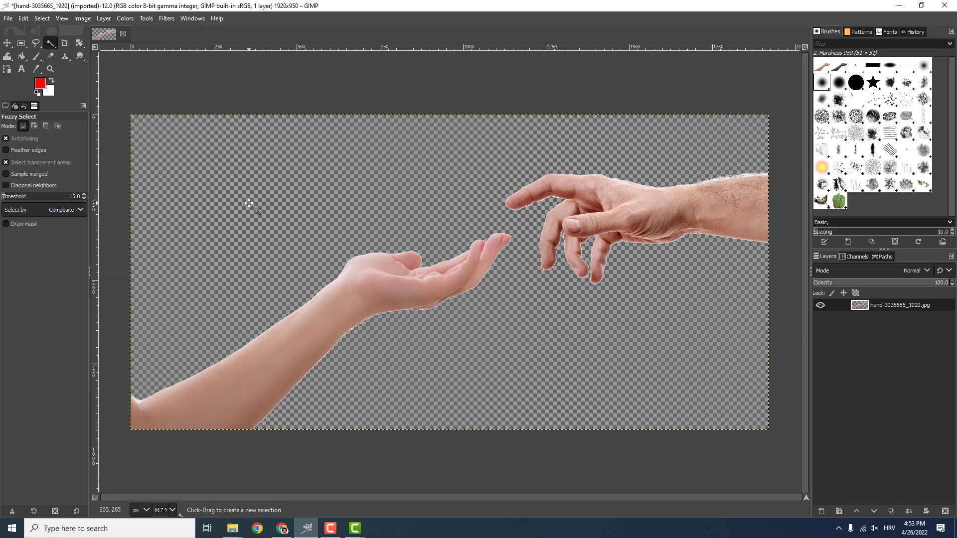
Export the image as PNG, hand-3035665_1920.png, via Export As.
click(8, 18)
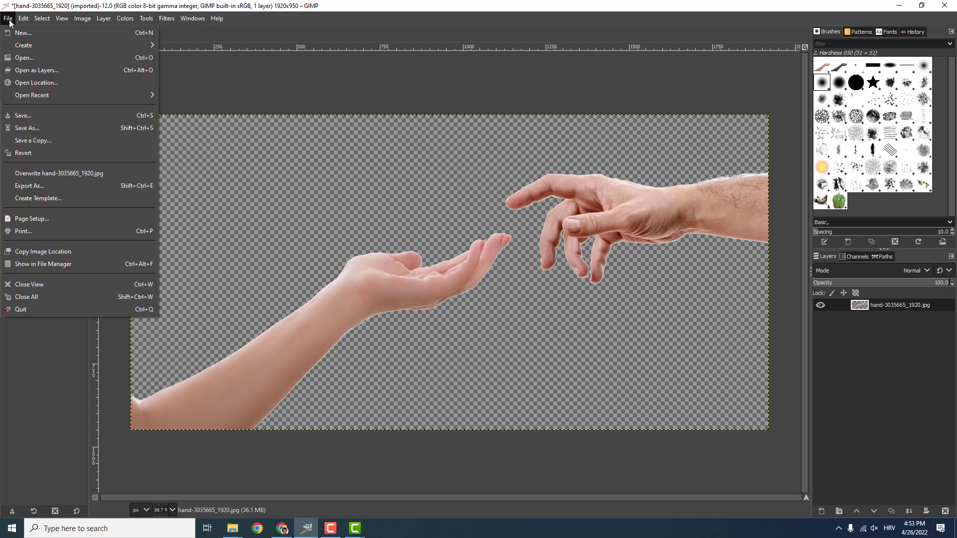
click(30, 186)
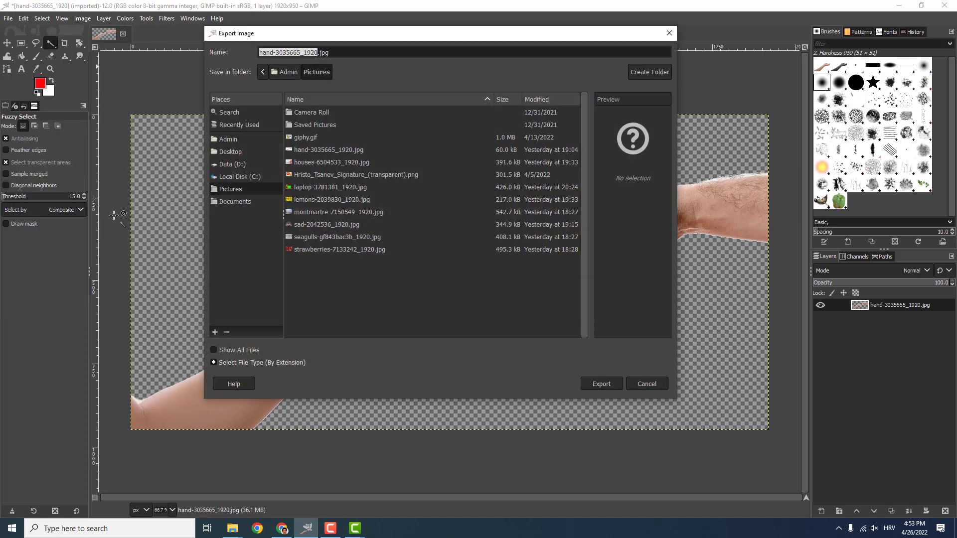
click(228, 364)
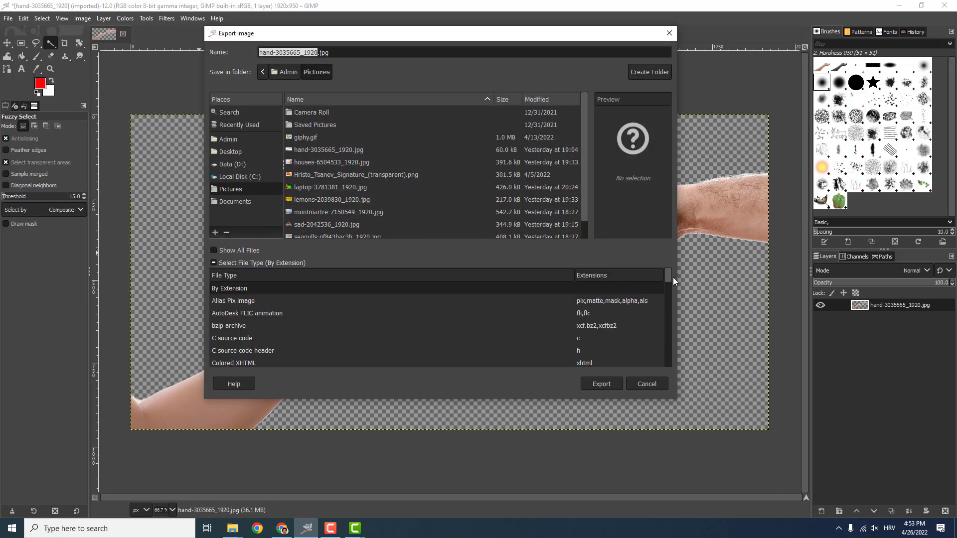
drag(673, 277, 661, 325)
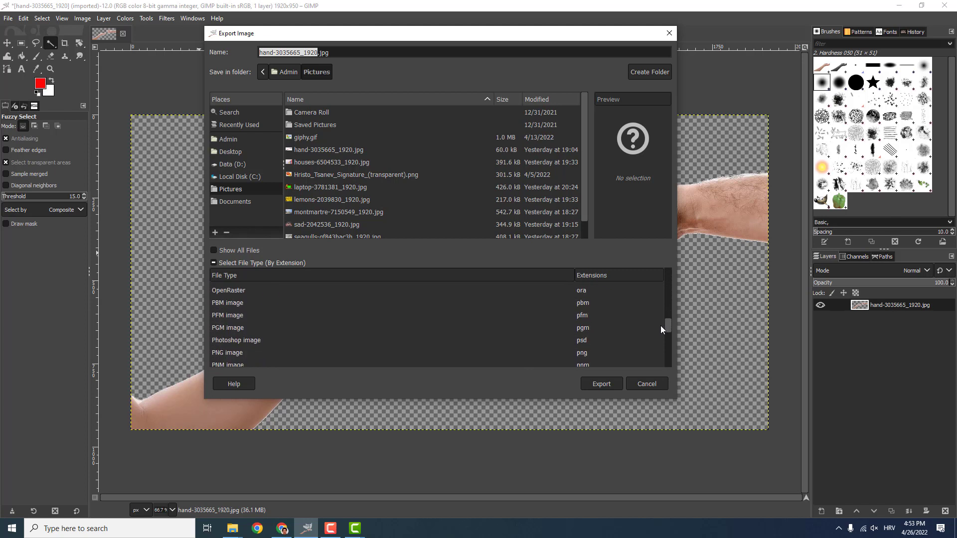
click(224, 350)
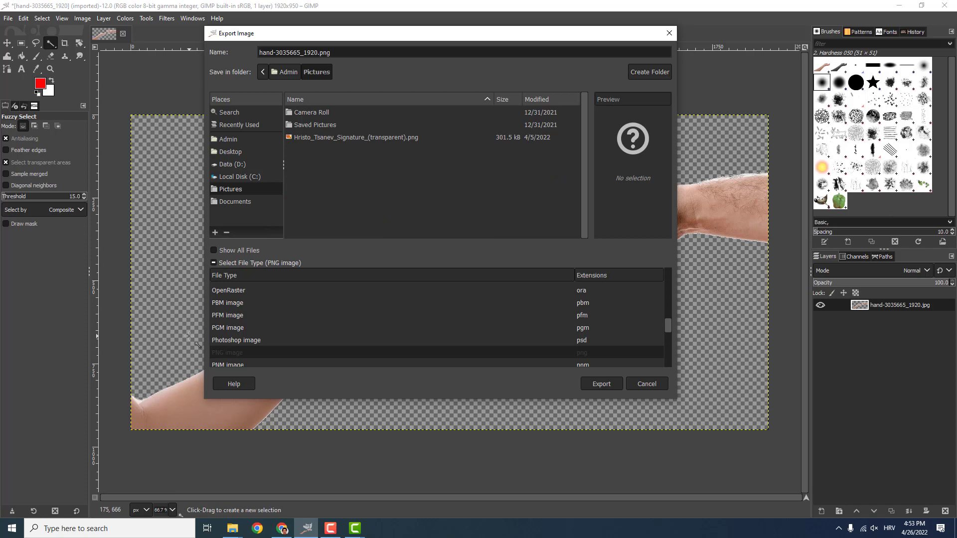
click(606, 382)
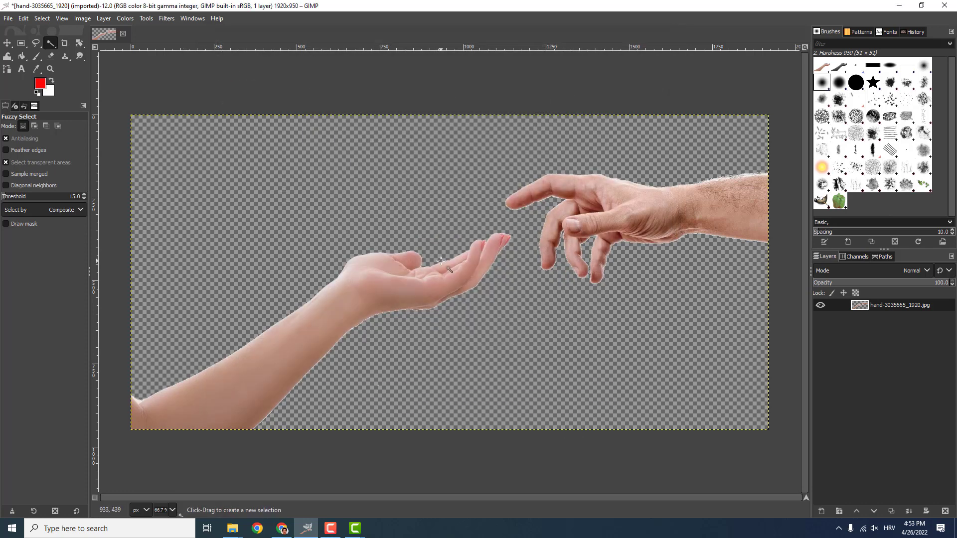